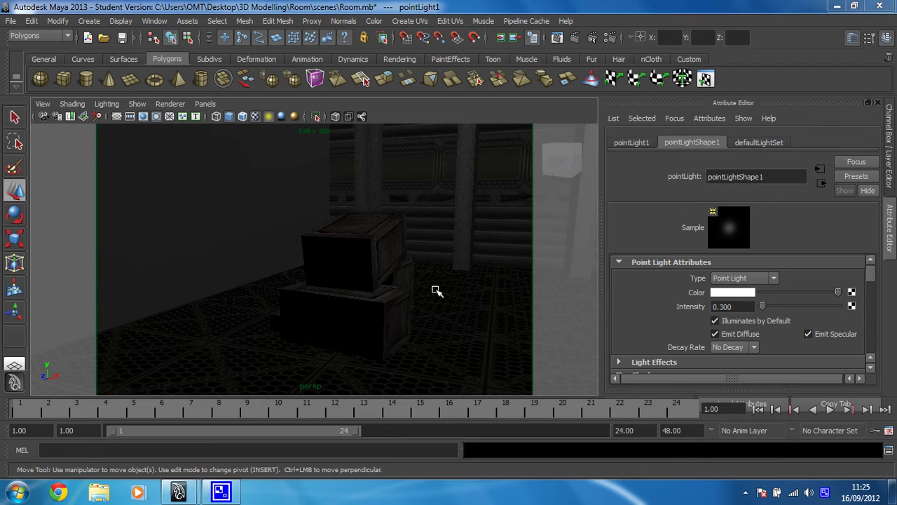
Step: Frame the whole room, bring the persp view closer, and select the purple projector
key(a)
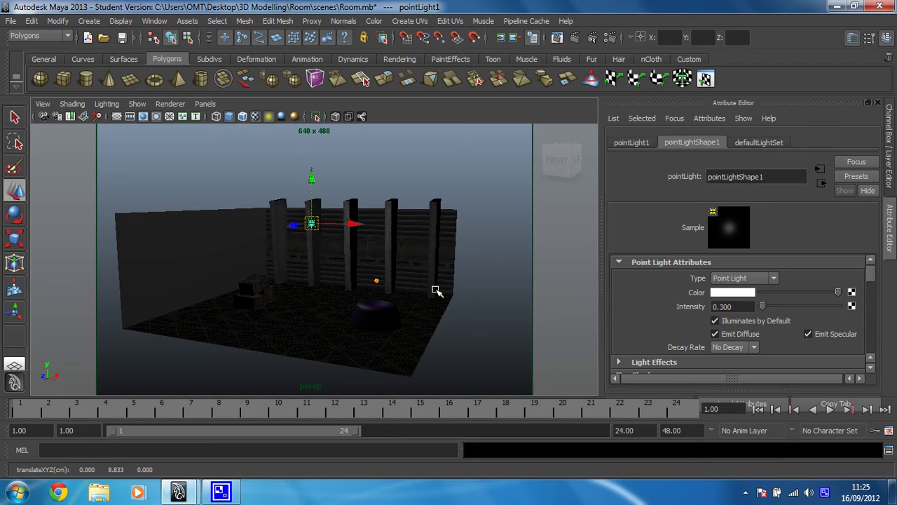
click(379, 315)
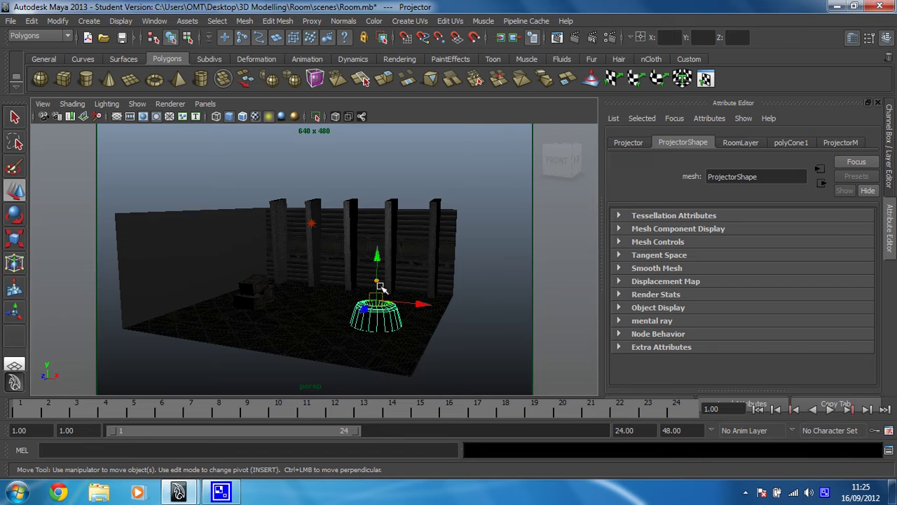
alt+right_drag(337, 296, 442, 307)
alt+middle_drag(438, 306, 339, 280)
click(331, 275)
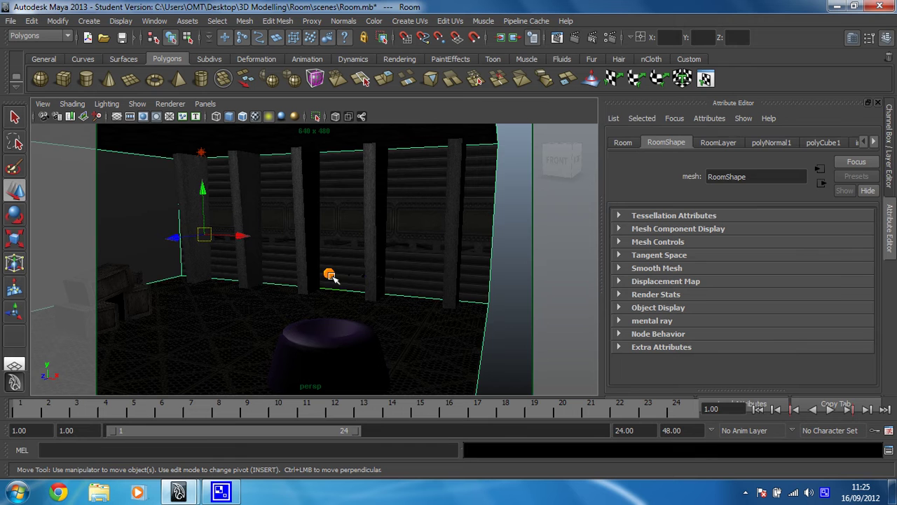
click(329, 273)
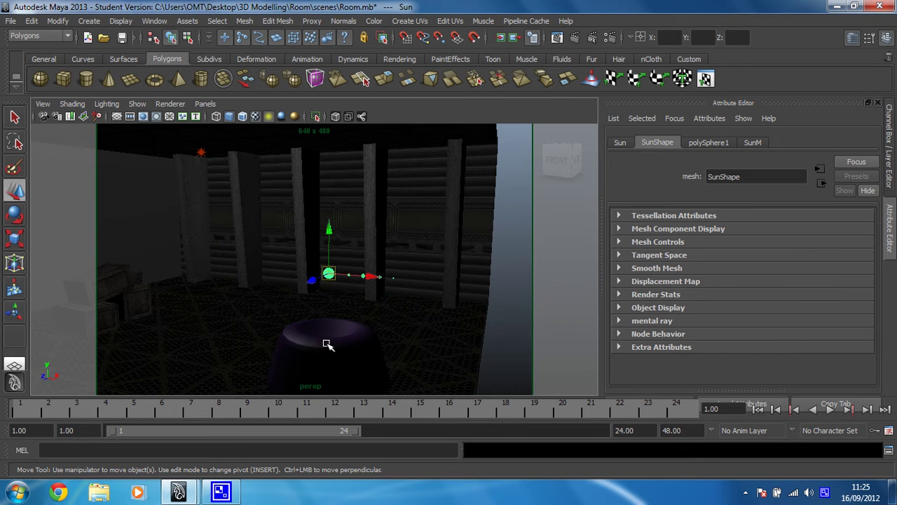
click(326, 344)
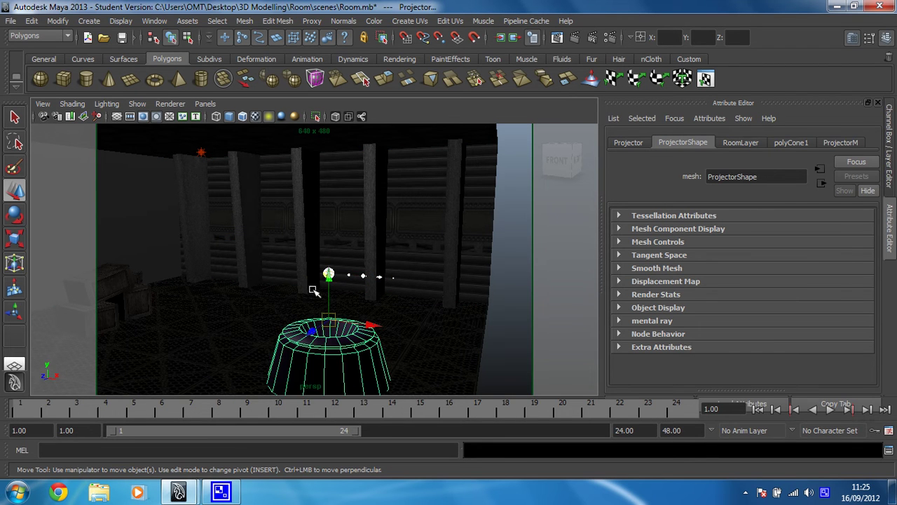
Step: In the four-view layout, slide the purple projector slightly left in the top view
key(space)
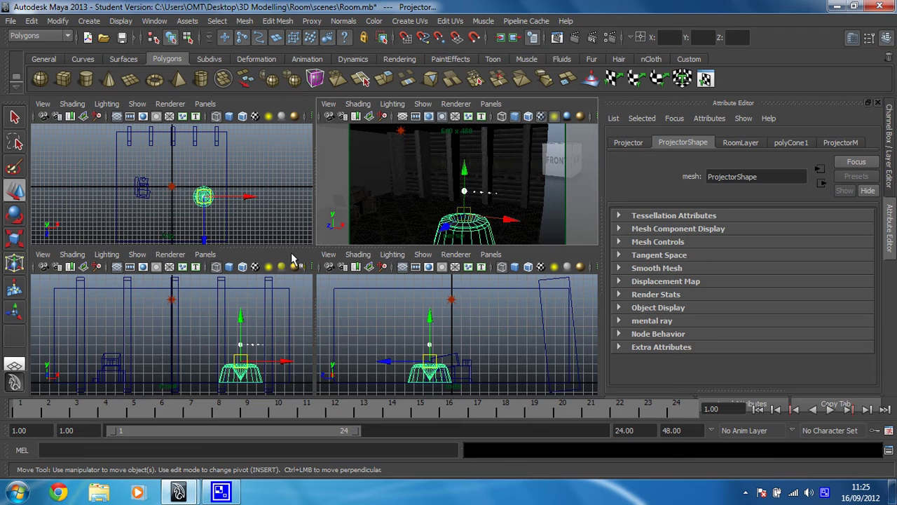
mouse_move(206, 198)
mouse_down()
mouse_move(177, 202)
mouse_move(190, 203)
mouse_up()
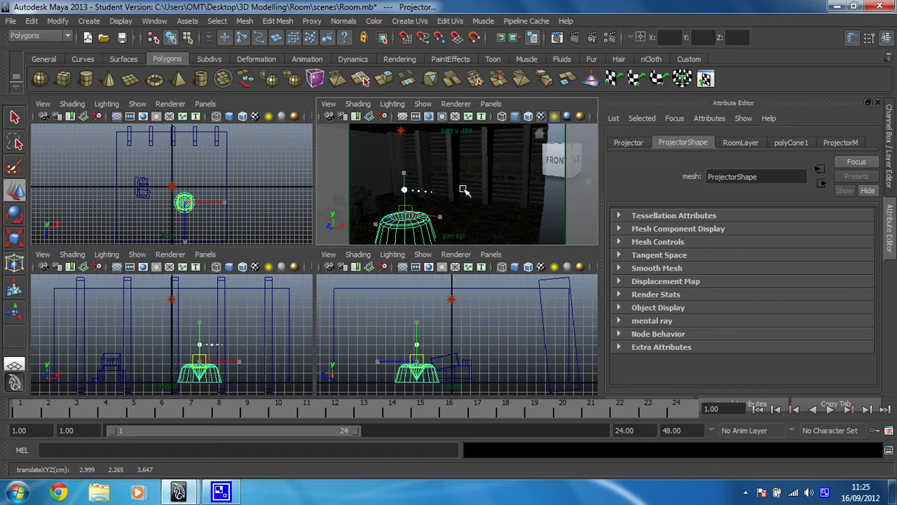
Step: Return to a single perspective view and create a spot light via Create > Lights
key(space)
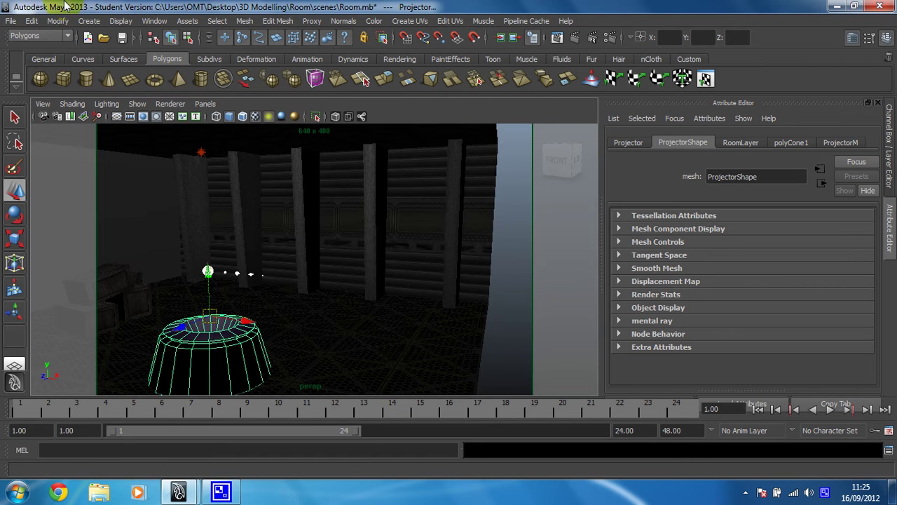
click(90, 22)
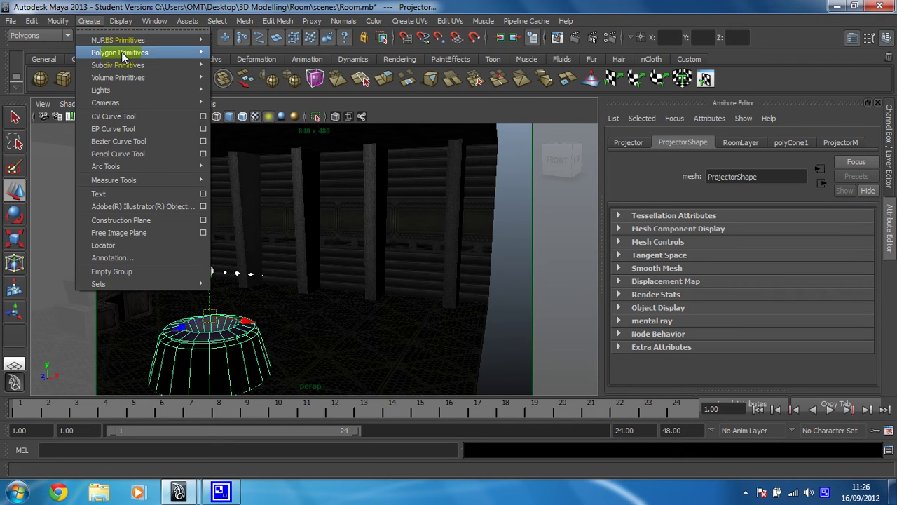
mouse_move(151, 89)
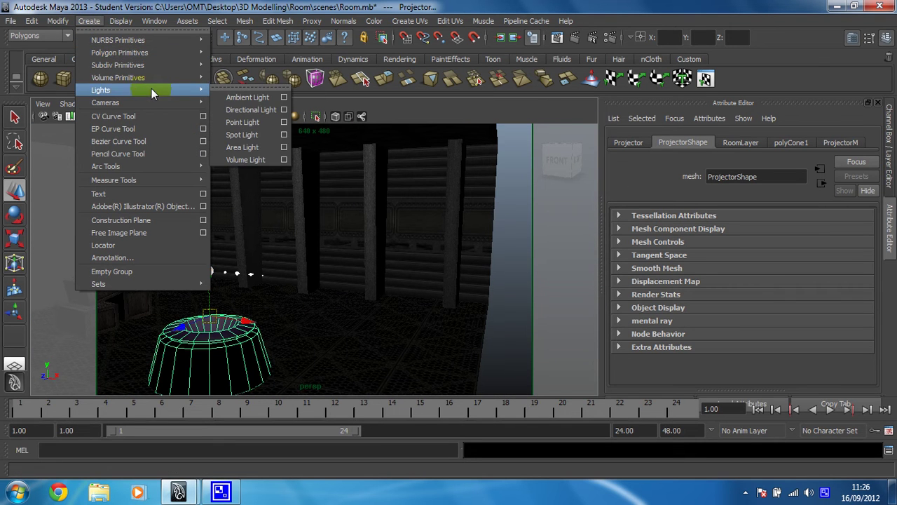
click(254, 135)
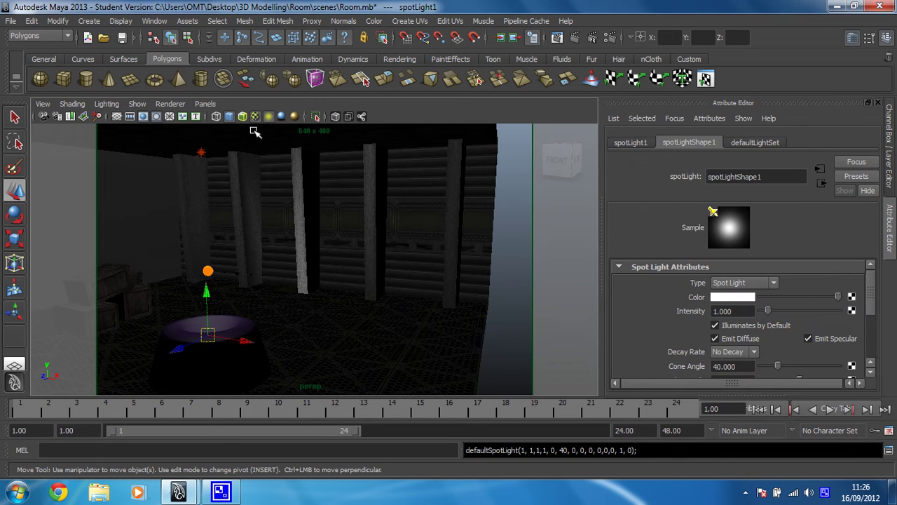
Step: Orbit and pan to frame spotLight1, then show default lighting with textures
alt+drag(213, 296, 326, 285)
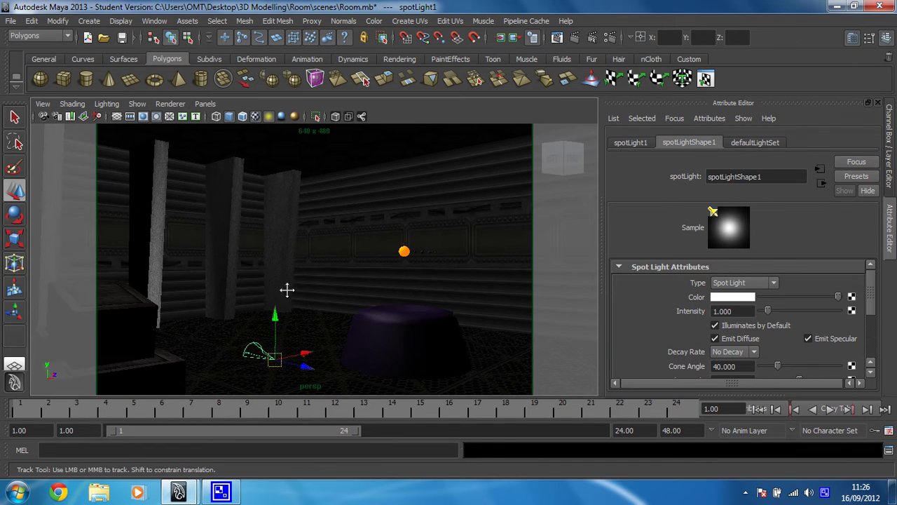
alt+middle_drag(299, 270, 310, 260)
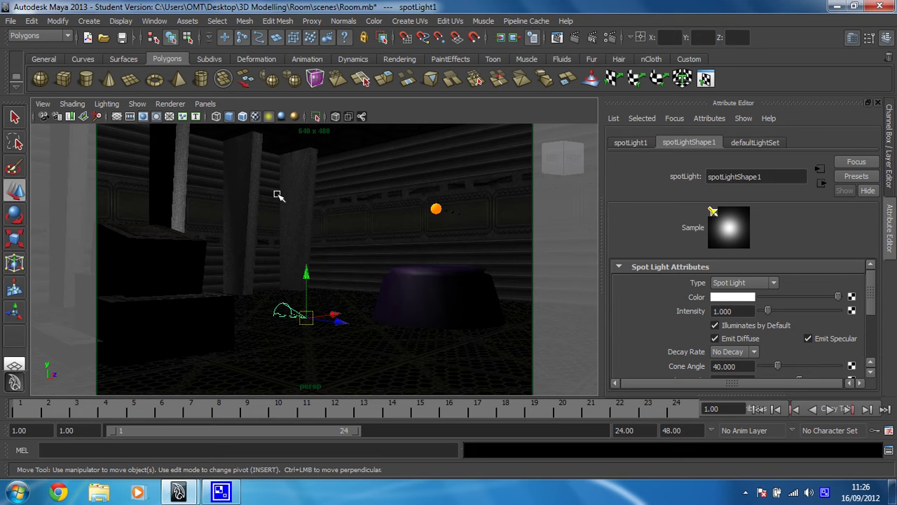
key(6)
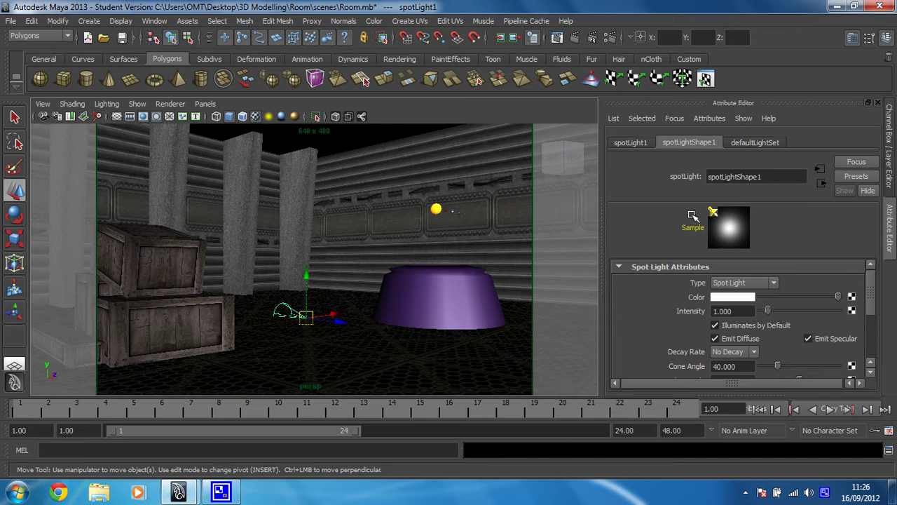
Step: Move spotLight1 into the purple projector's base at translate X 3.004, Z 3.693
key(ctrl+a)
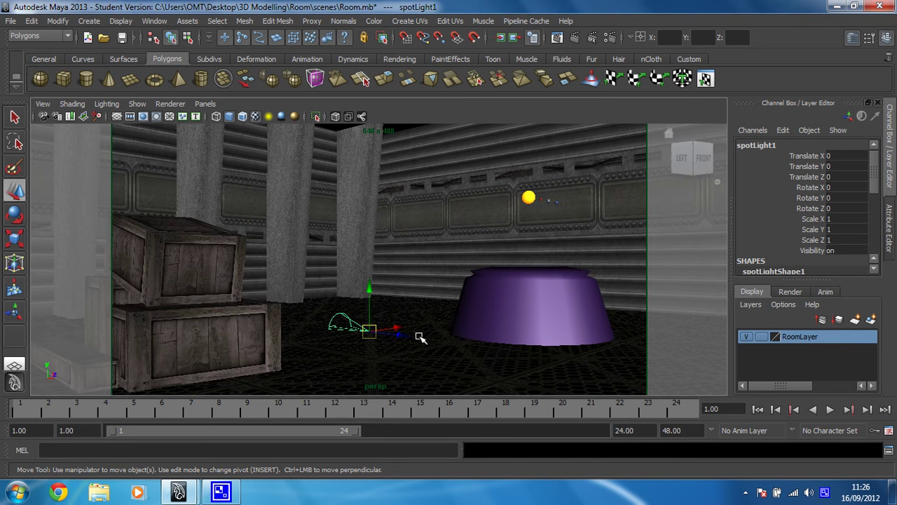
key(space)
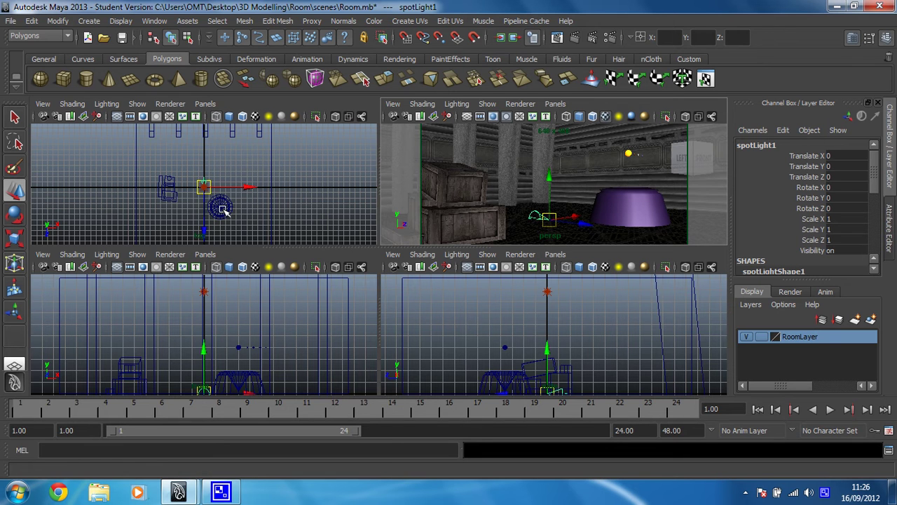
key(f)
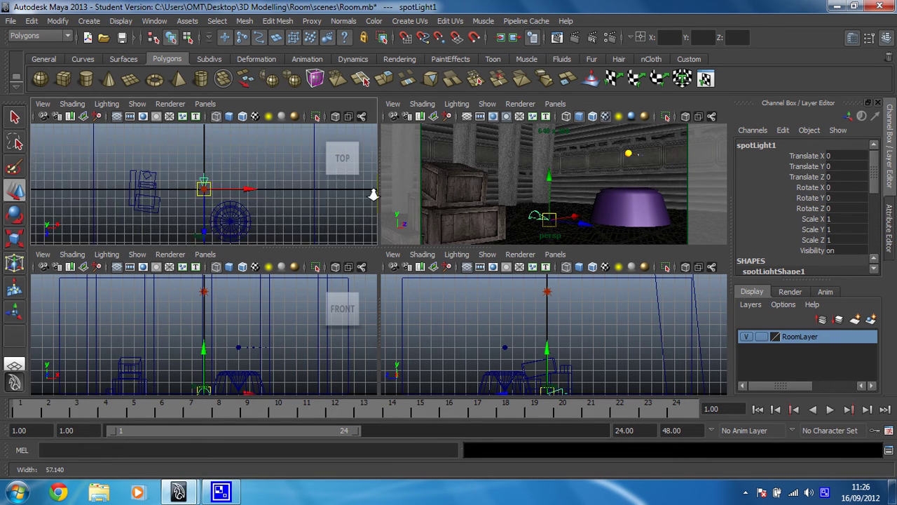
alt+middle_drag(260, 199, 133, 134)
drag(134, 134, 254, 222)
alt+middle_drag(290, 225, 260, 150)
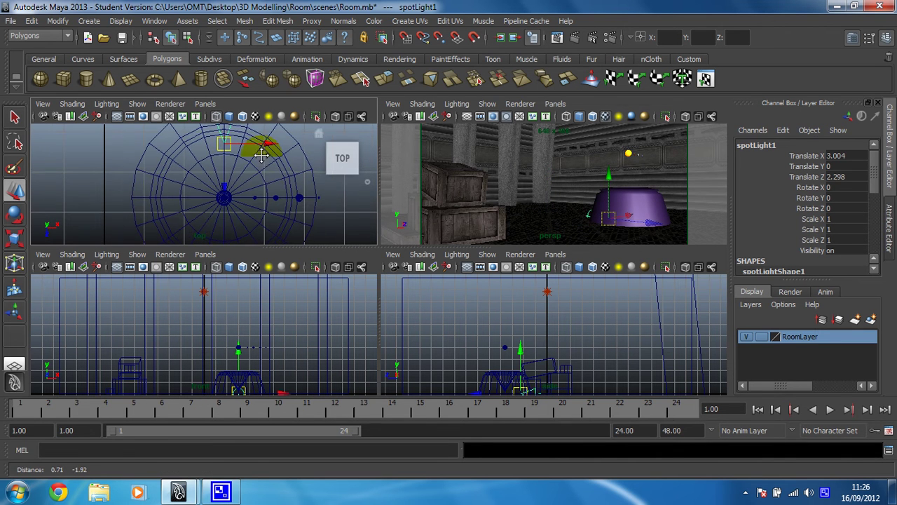
drag(259, 151, 225, 199)
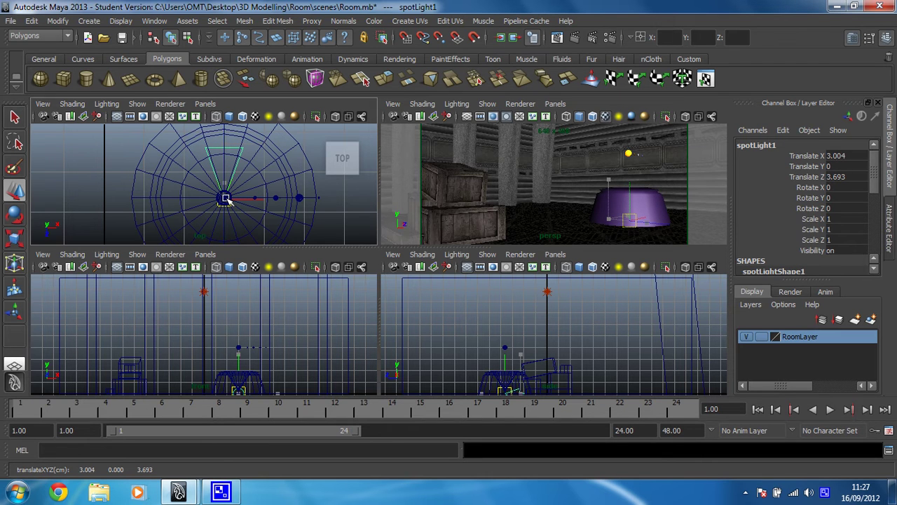
alt+middle_drag(568, 344, 512, 337)
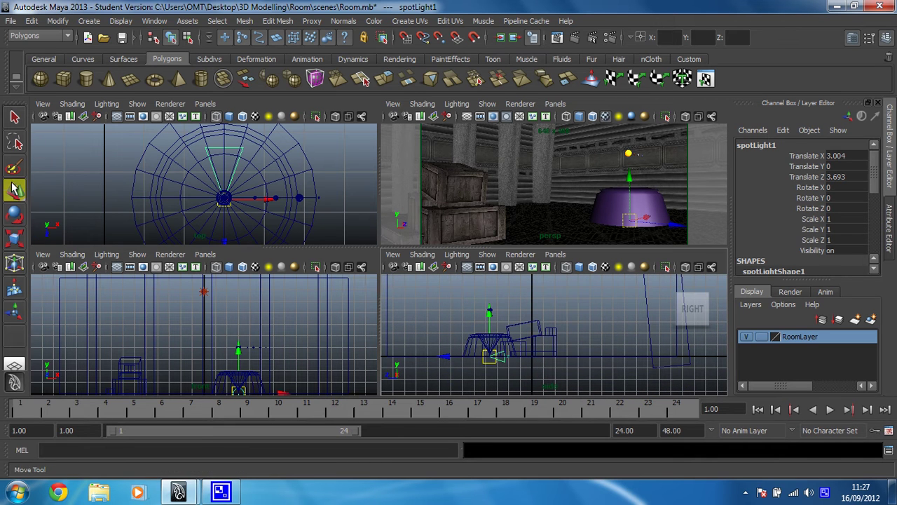
Step: Set spotLight1's Rotate X to 90 so it points up through the projector
click(17, 217)
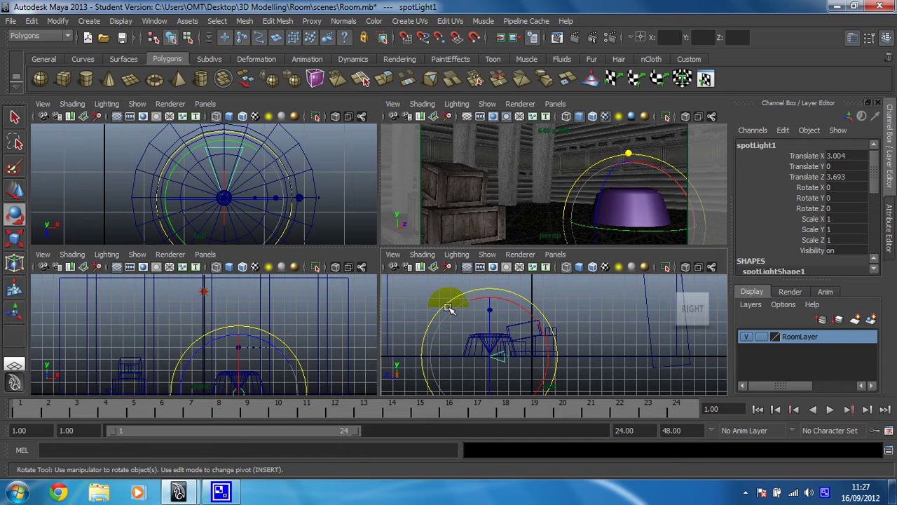
drag(446, 302, 439, 314)
click(855, 188)
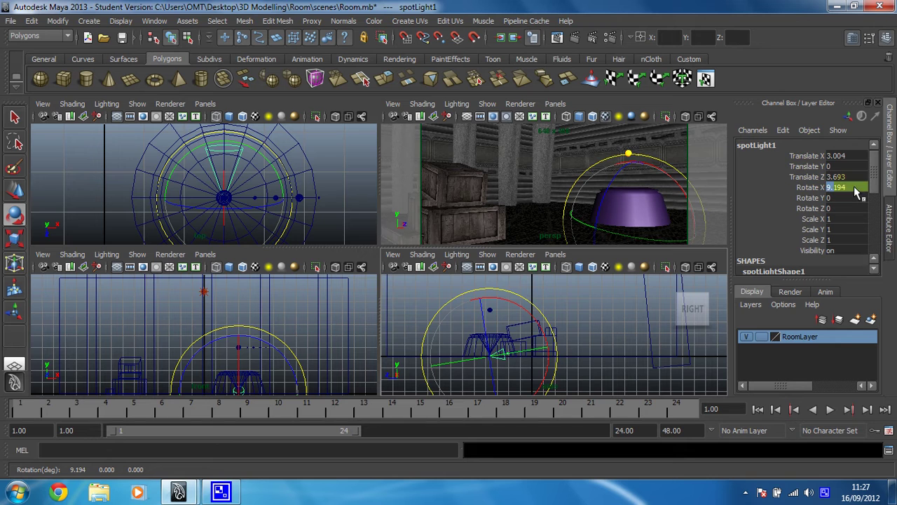
text(90)
key(Return)
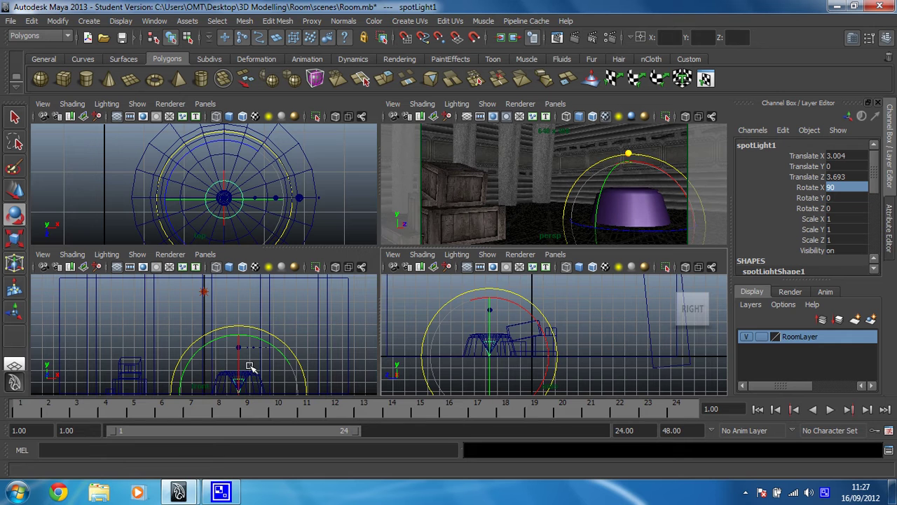
scroll(250, 367, down, 4)
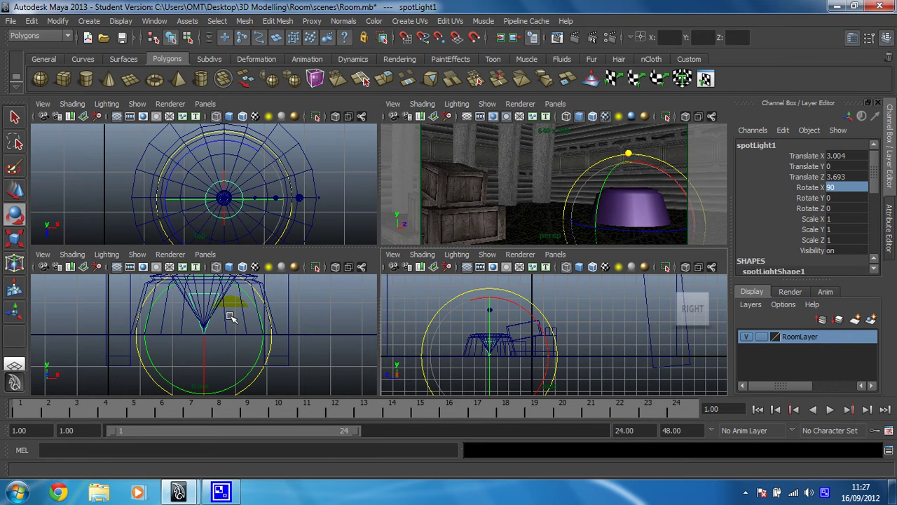
Step: Maximize the front view and lift spotLight1 to Translate Y 0.34 inside the projector
key(space)
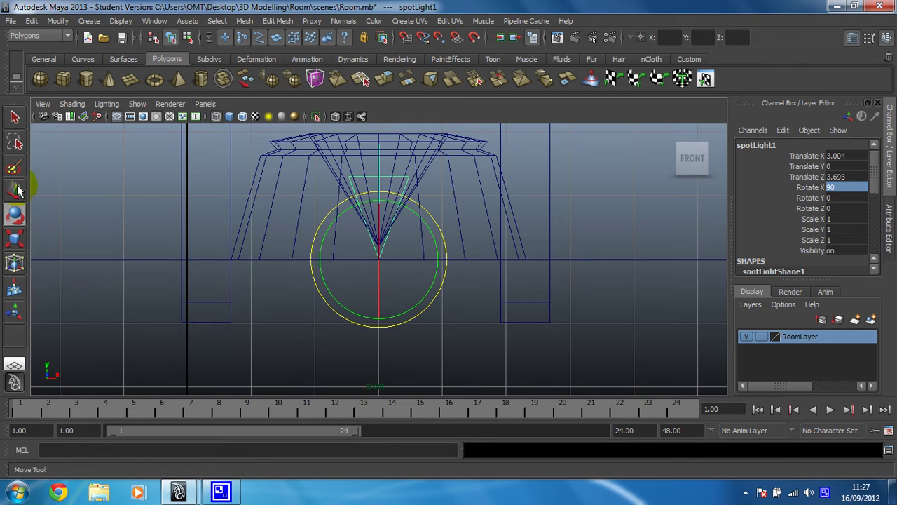
click(15, 189)
drag(380, 220, 379, 199)
click(378, 238)
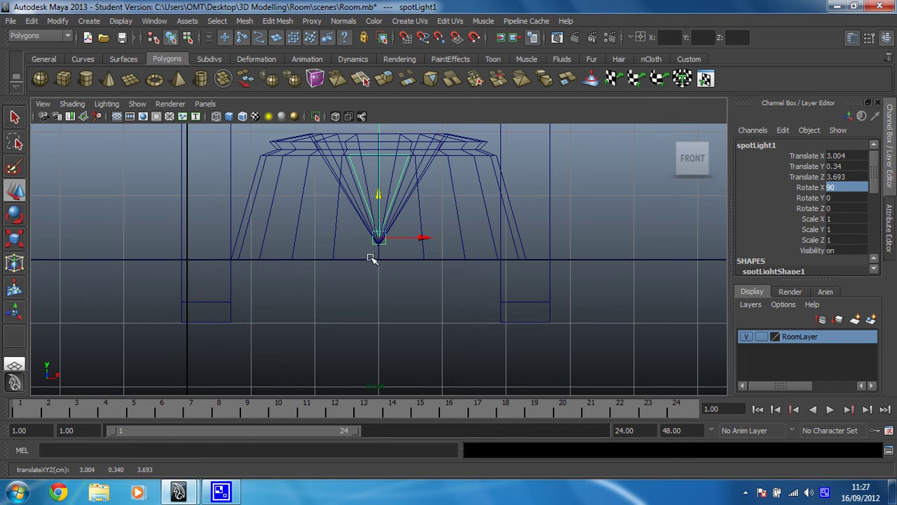
drag(379, 193, 336, 168)
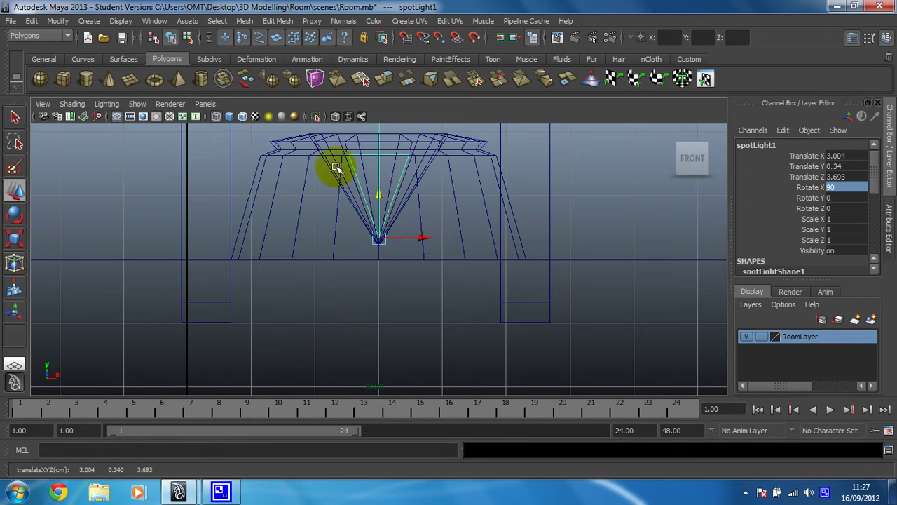
drag(380, 236, 300, 123)
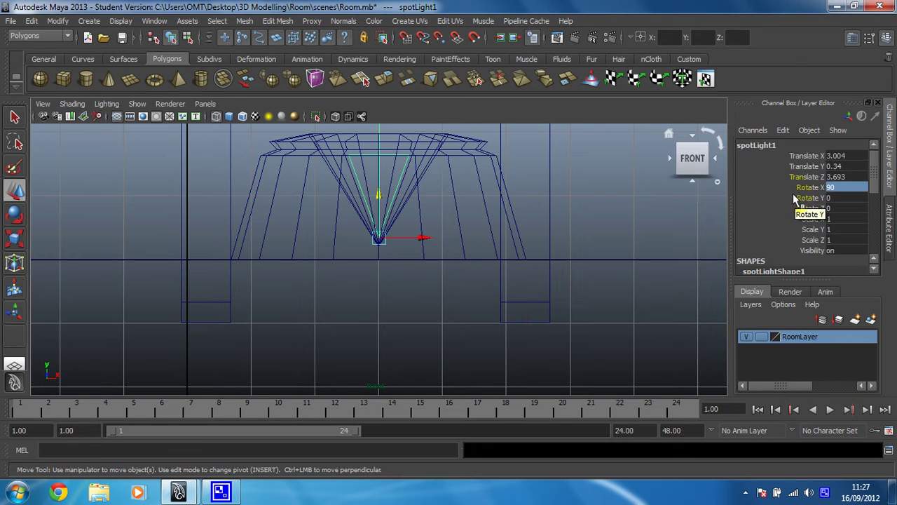
Step: In the Attribute Editor, widen spotLight1's cone angle to about 65
key(ctrl+a)
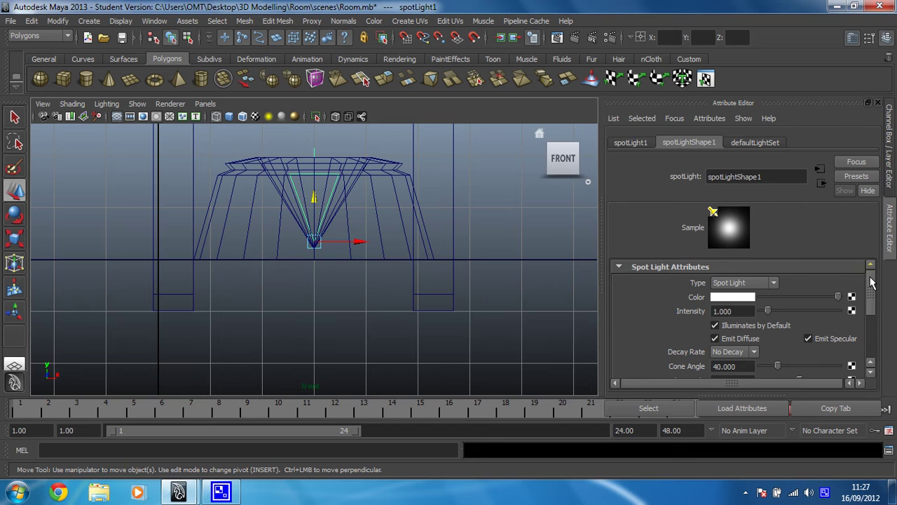
drag(872, 282, 872, 288)
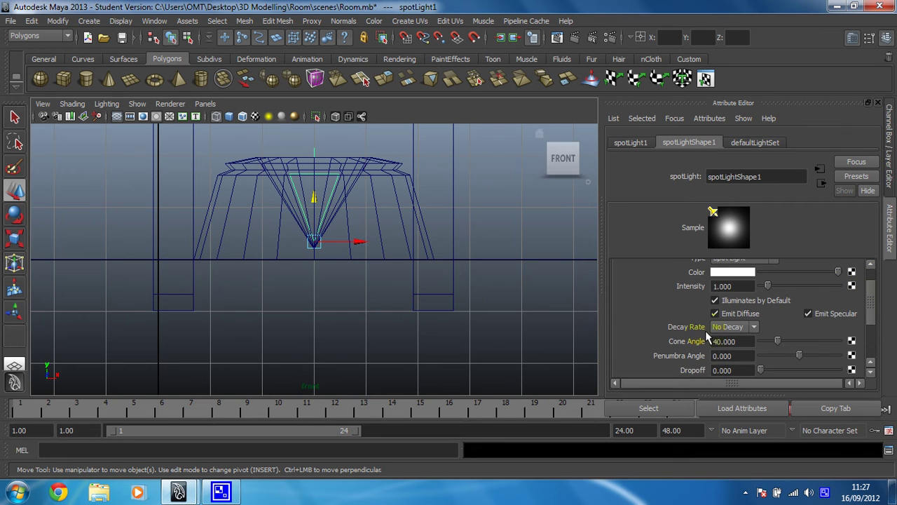
drag(777, 341, 788, 334)
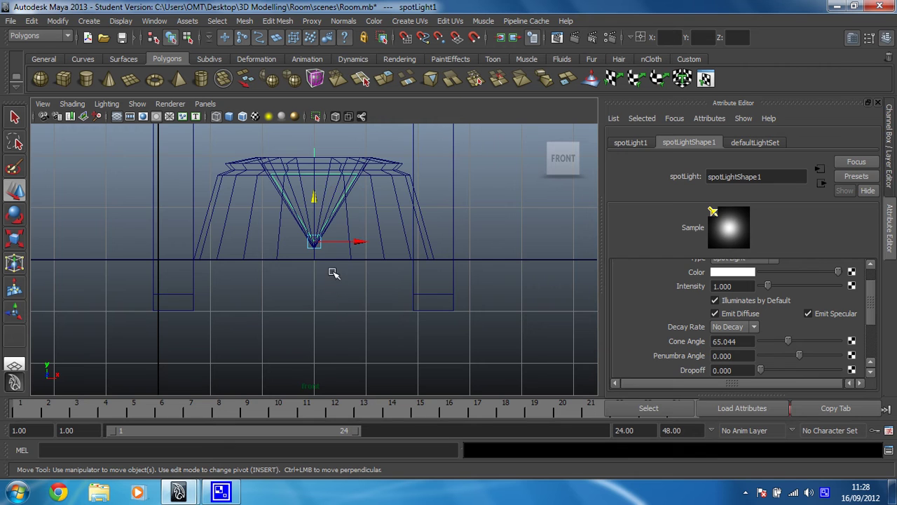
alt+middle_drag(332, 271, 325, 291)
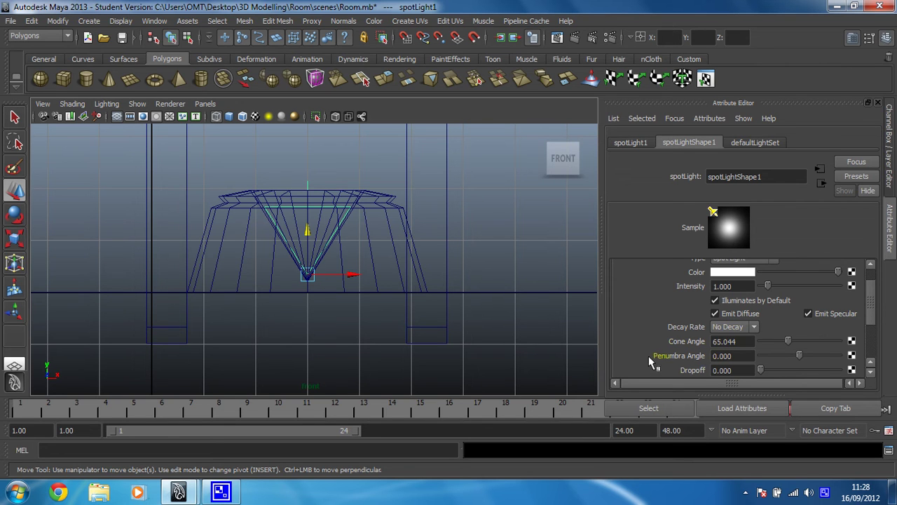
Step: Set the spotlight's Penumbra Angle to 30
click(738, 356)
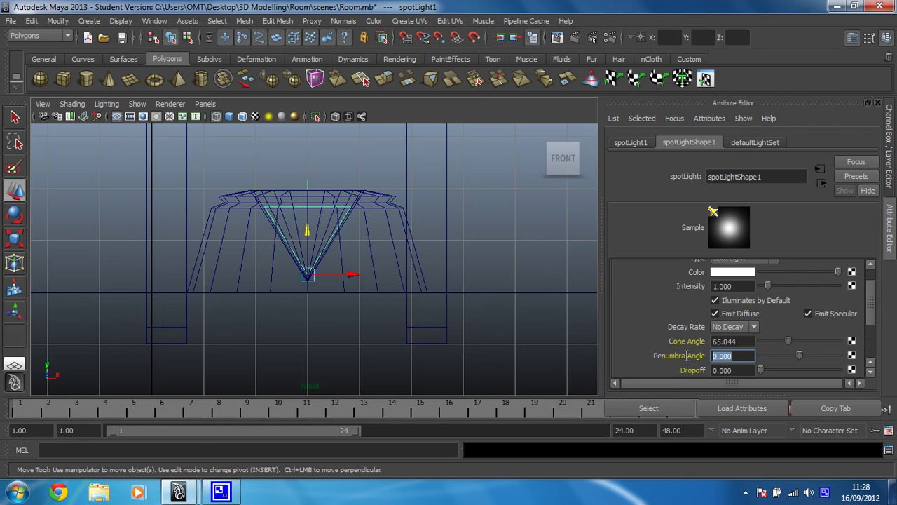
text(30)
key(Return)
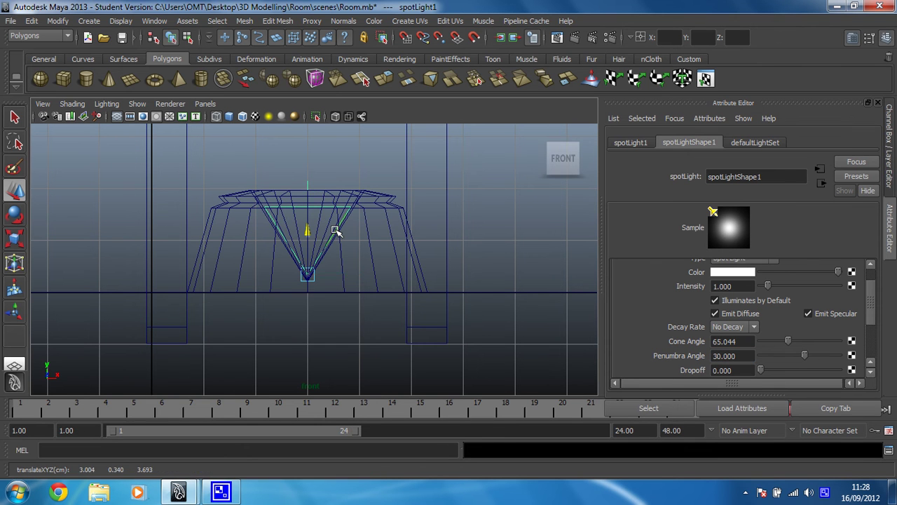
Step: Frame the projector and crates in the maximized perspective view, then test-render the frame
key(space)
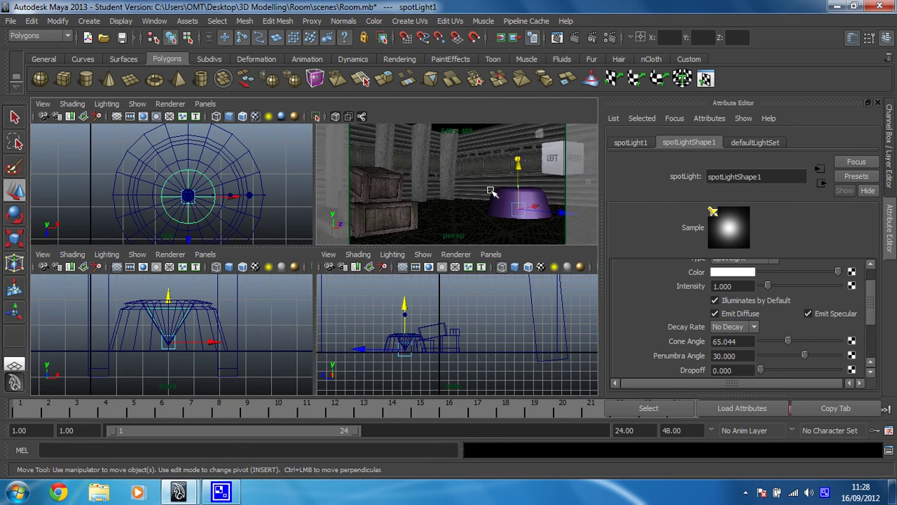
key(space)
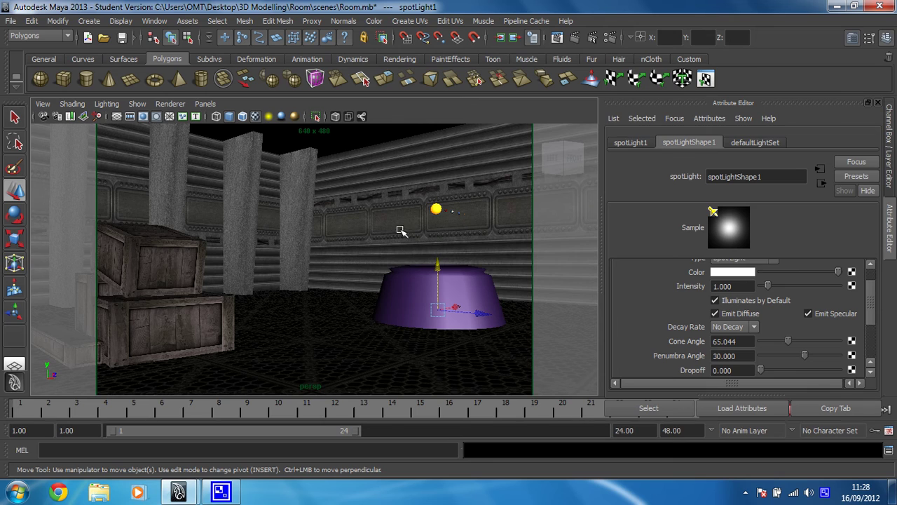
alt+drag(405, 227, 260, 236)
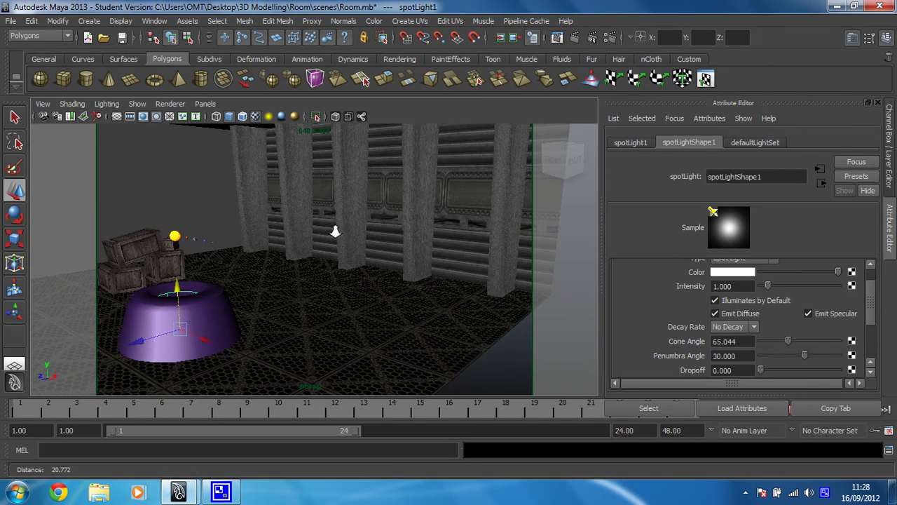
alt+right_drag(336, 236, 354, 229)
alt+middle_drag(355, 228, 394, 262)
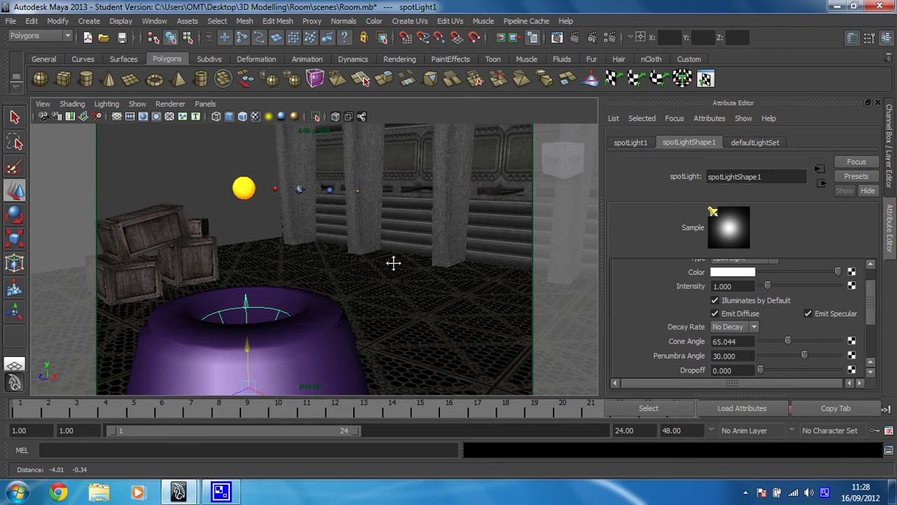
click(569, 38)
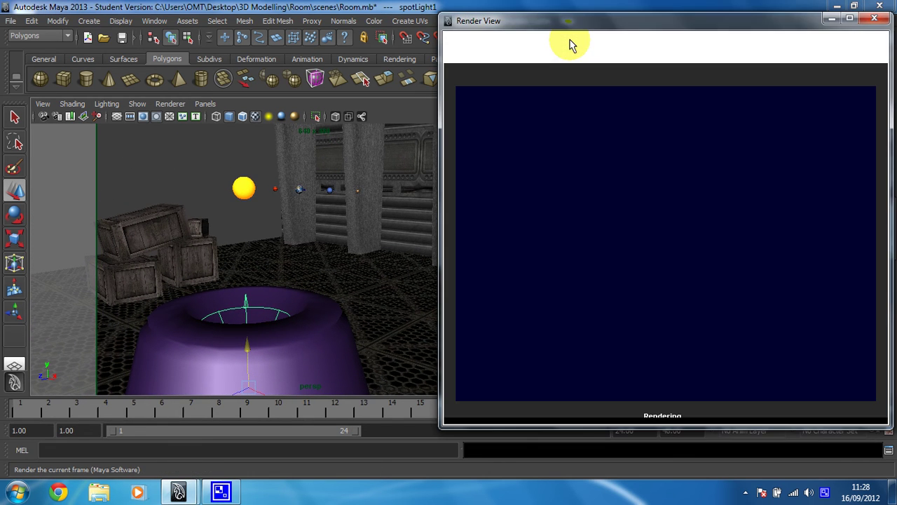